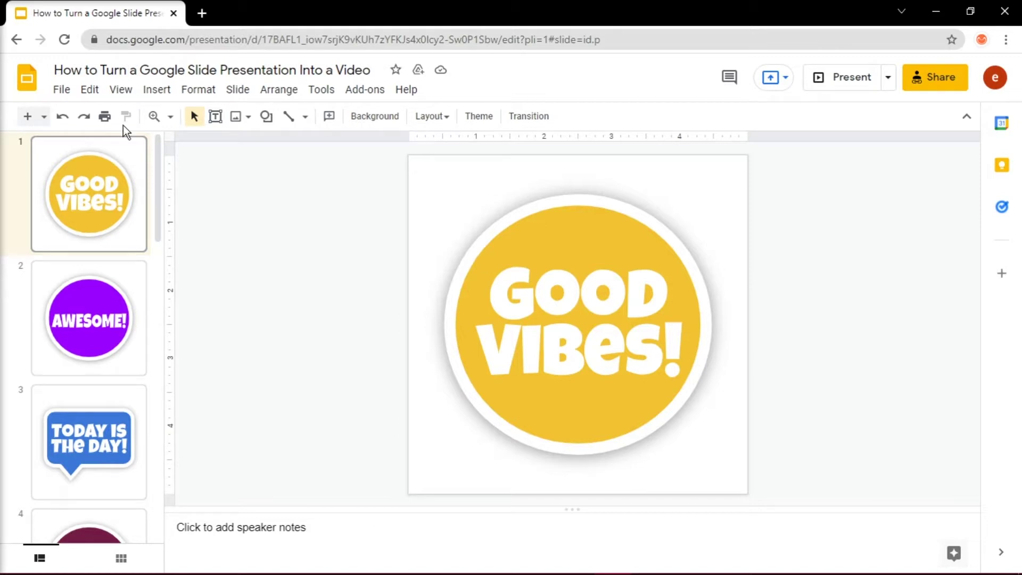
- Download the sticker presentation as a Microsoft PowerPoint (.pptx) file and open it from the download bar
click(64, 89)
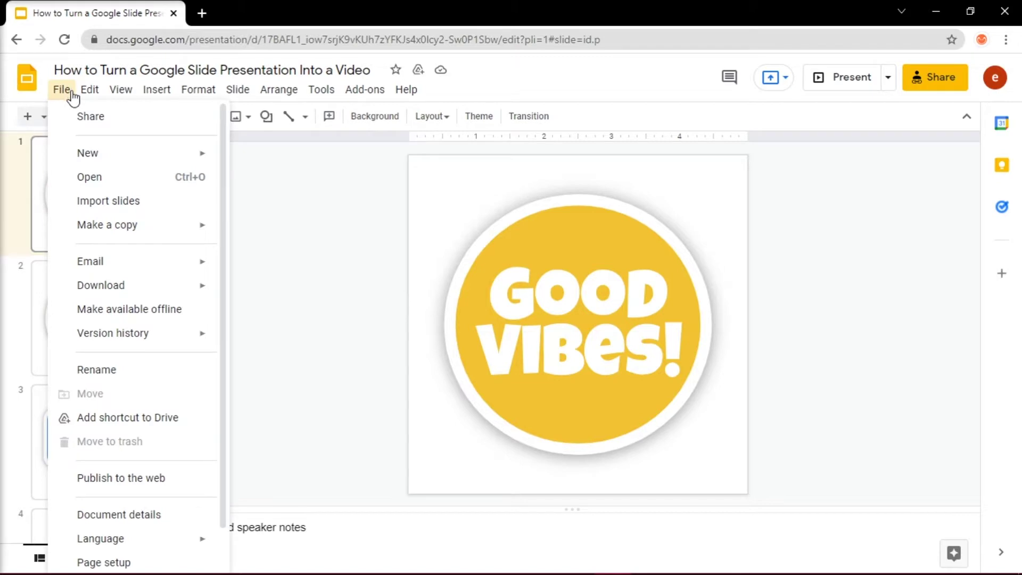
mouse_move(100, 285)
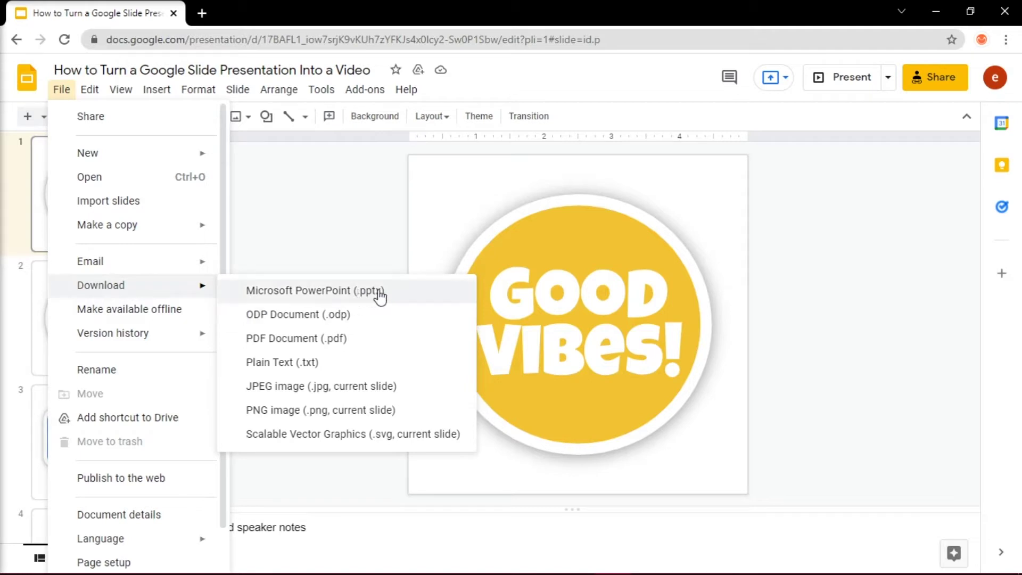
click(397, 295)
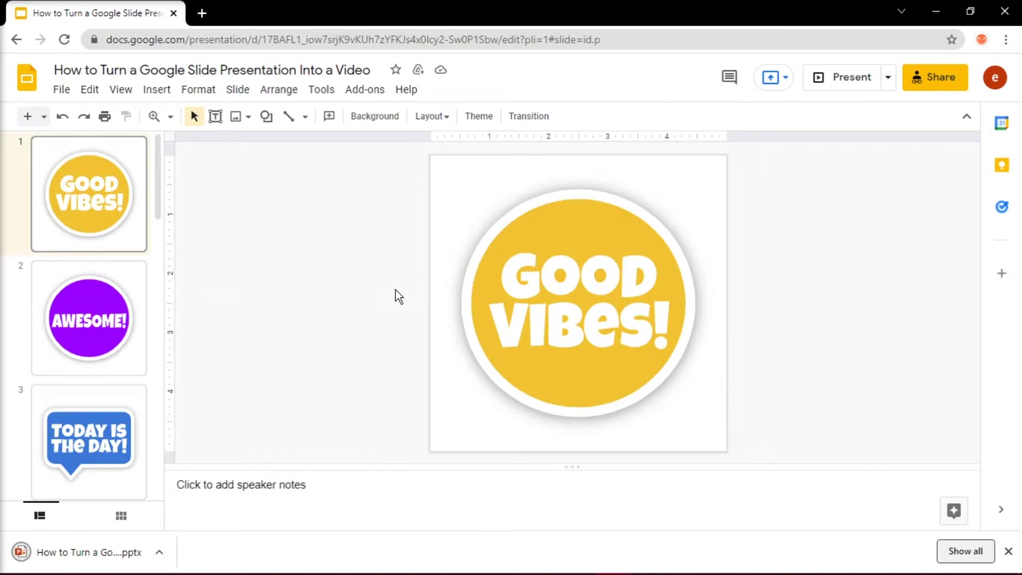
click(110, 552)
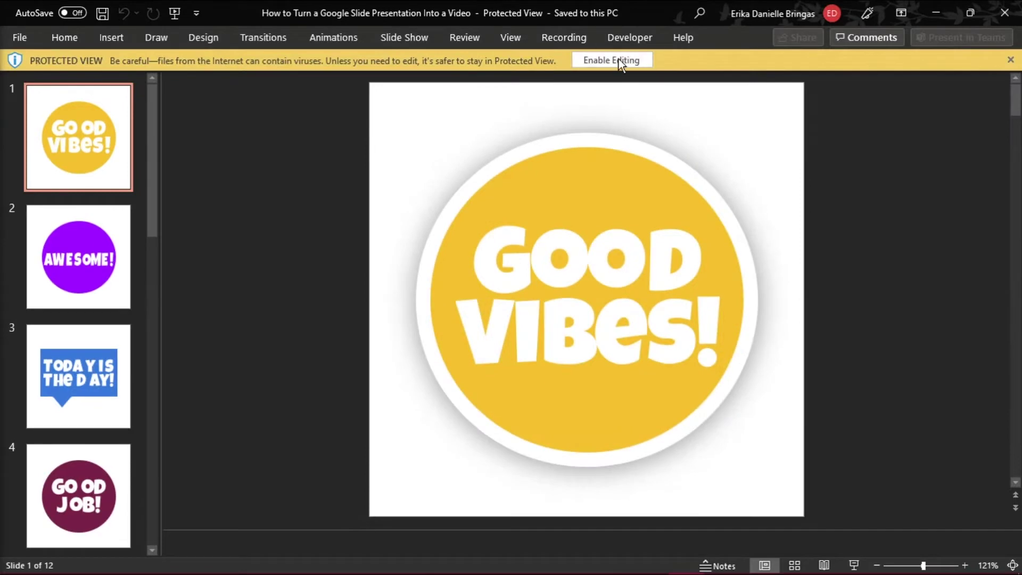
- Enable editing and set up a Full HD Create a Video export with 4 seconds per slide
click(612, 60)
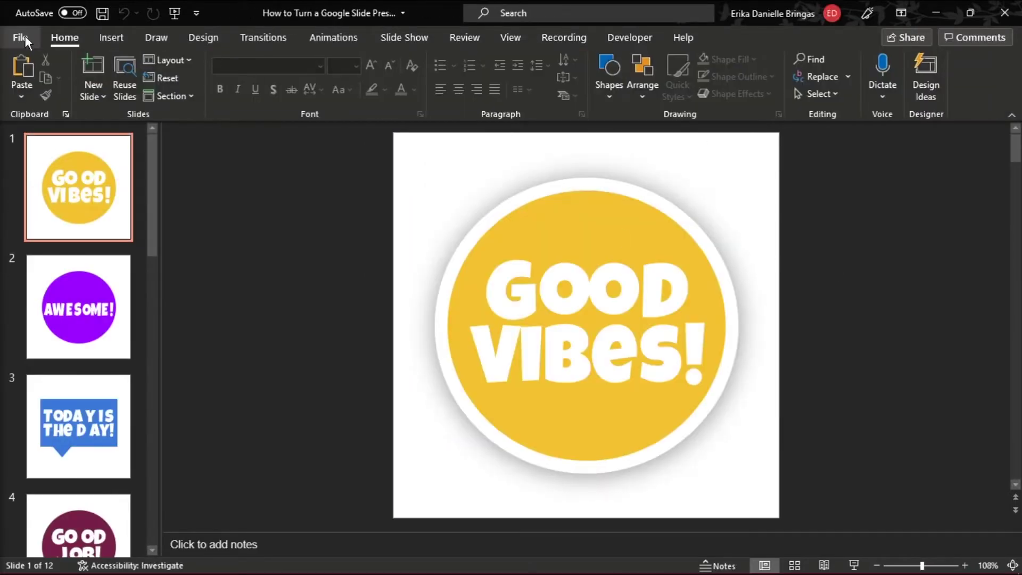
click(22, 37)
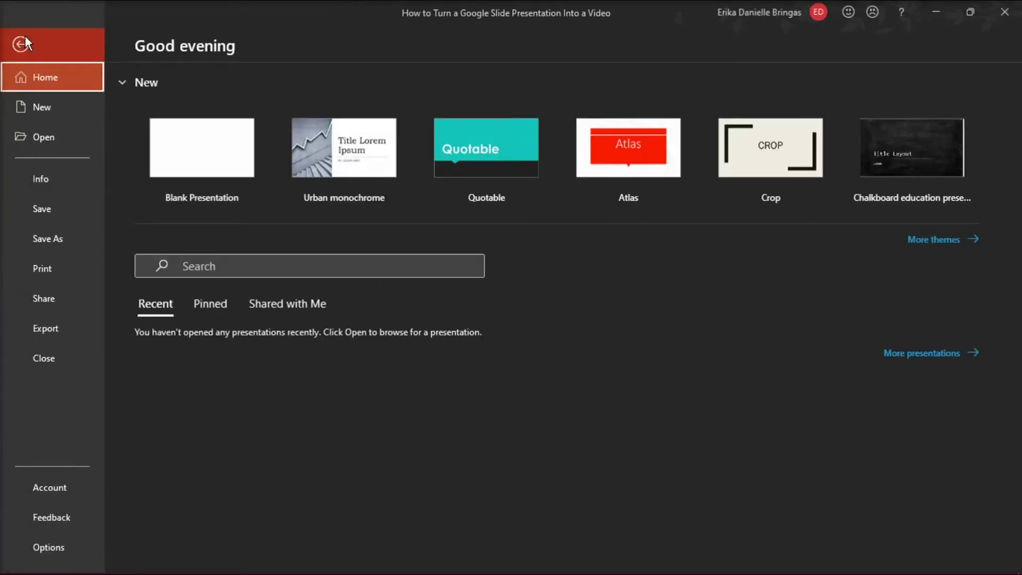
click(66, 326)
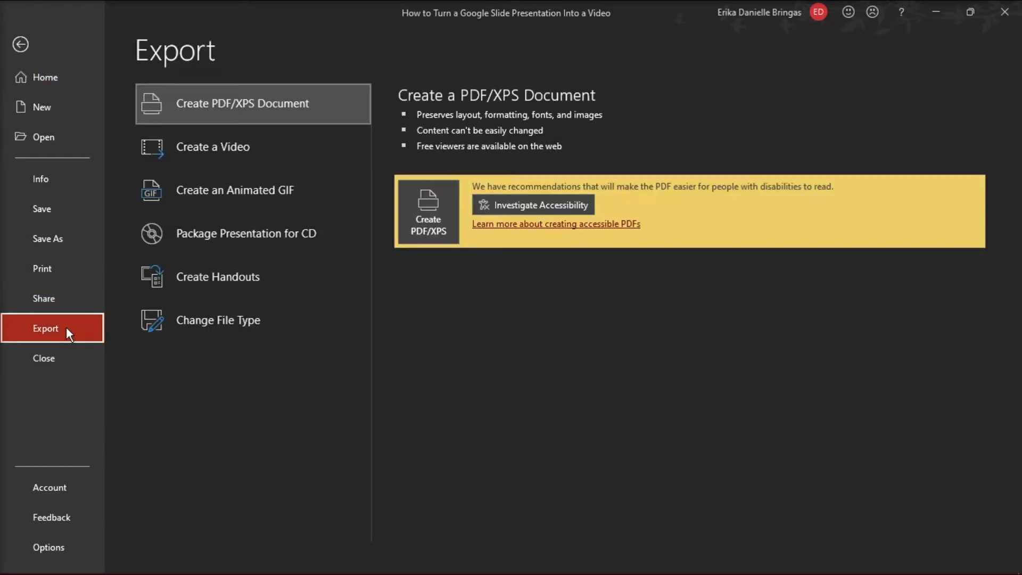
click(299, 145)
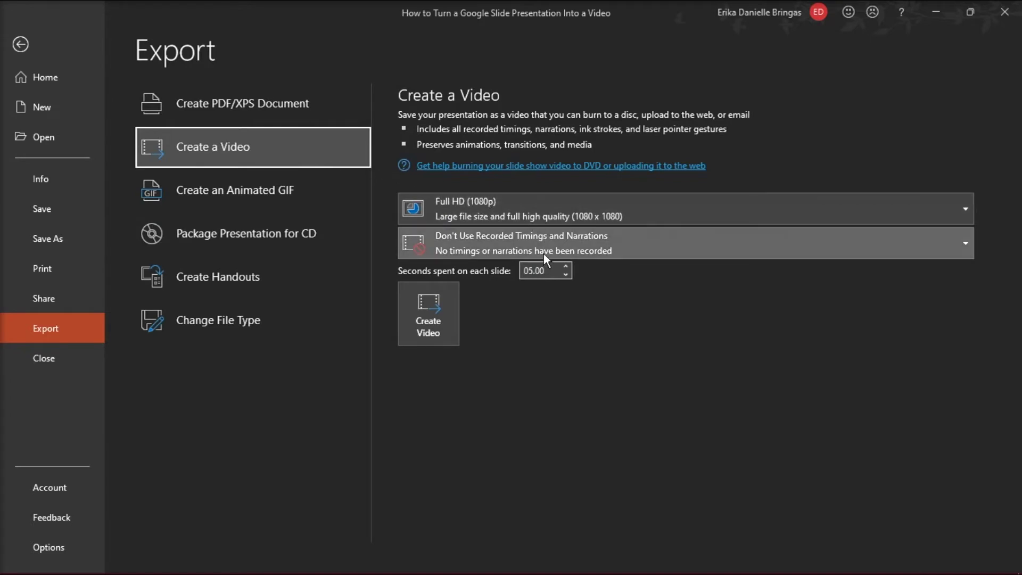
click(567, 274)
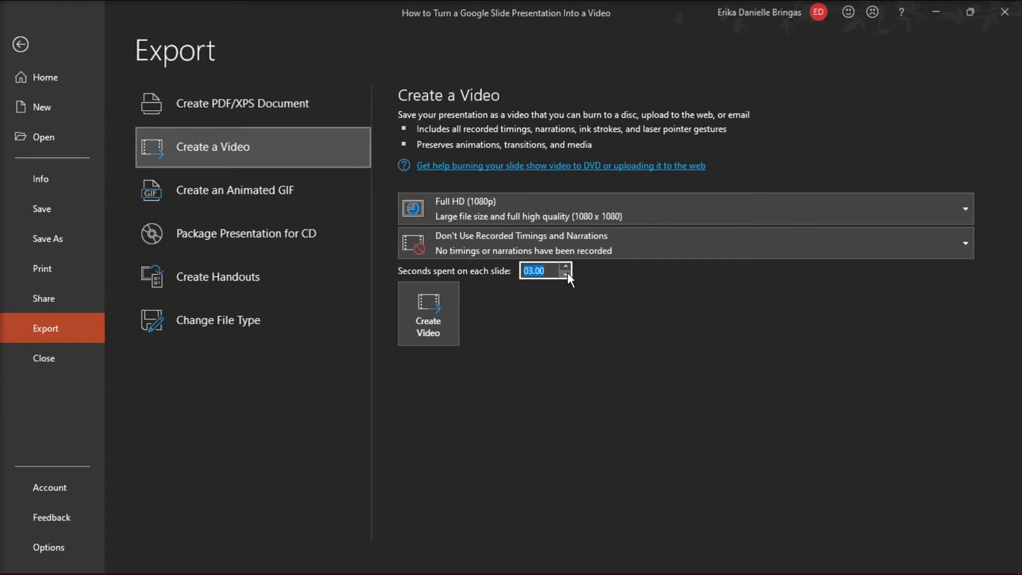
click(566, 268)
click(628, 295)
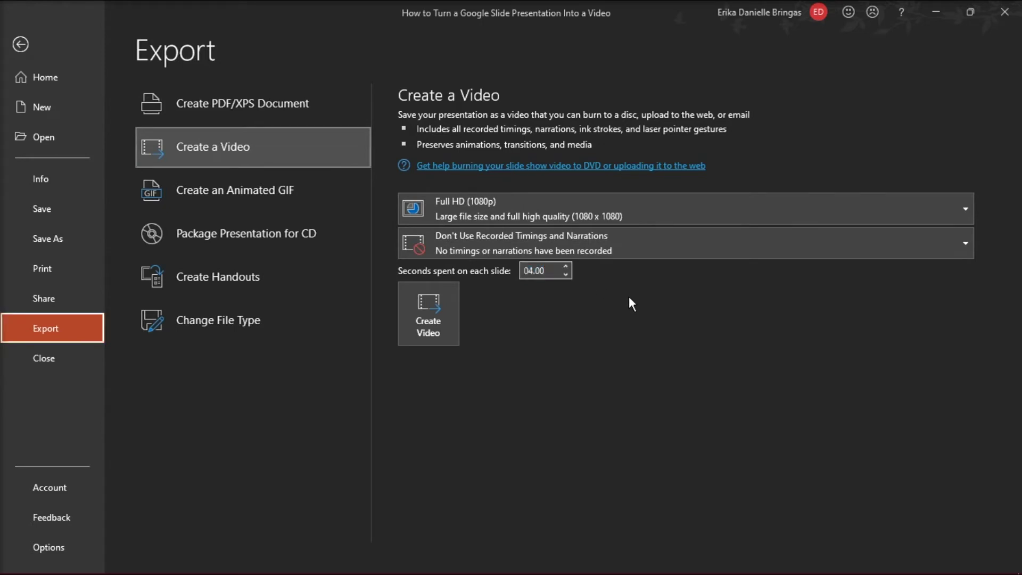
click(604, 218)
click(605, 218)
- Save the slides as an MPEG-4 video in Documents and play it from File Explorer
click(428, 315)
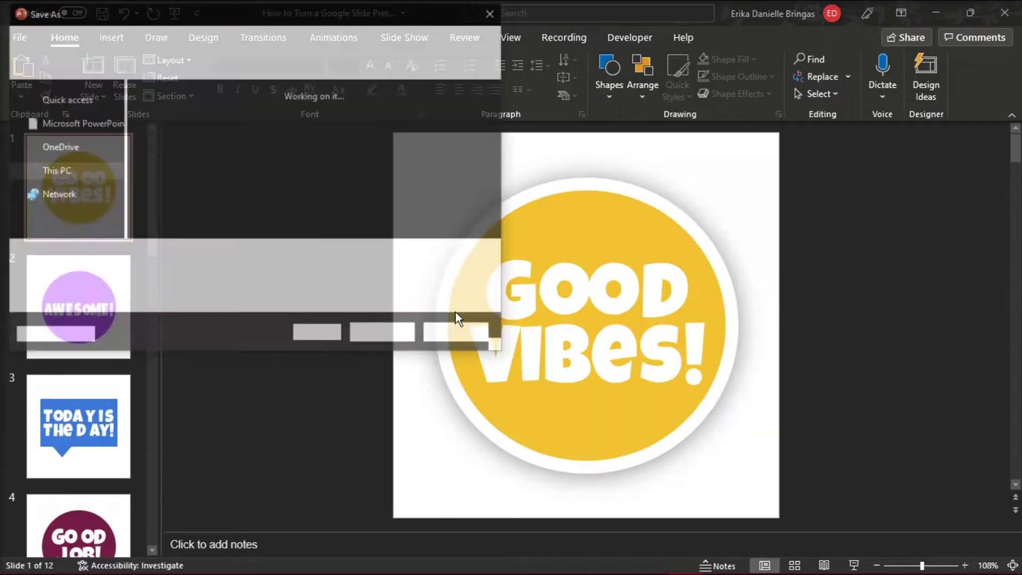
click(68, 147)
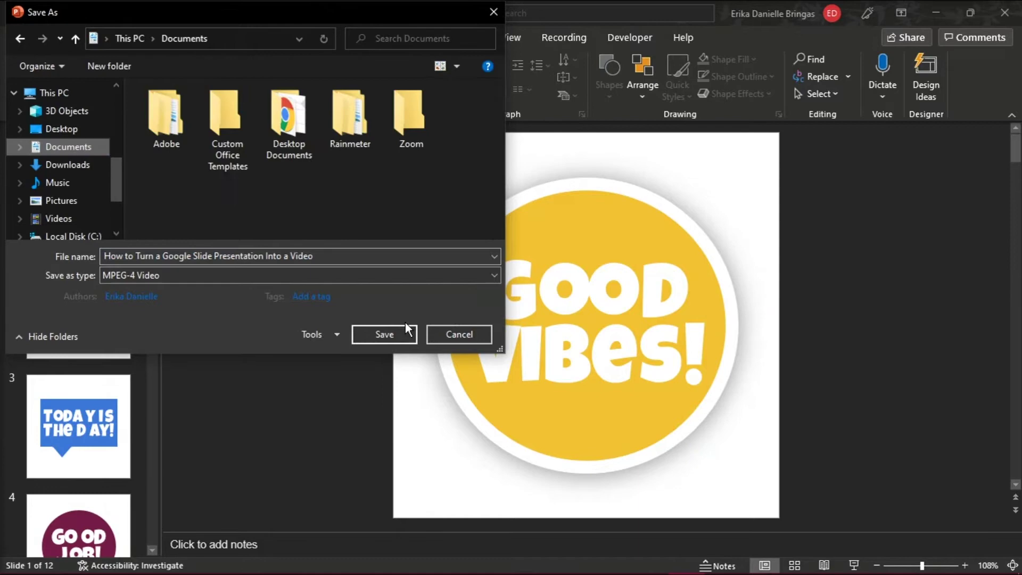
click(384, 334)
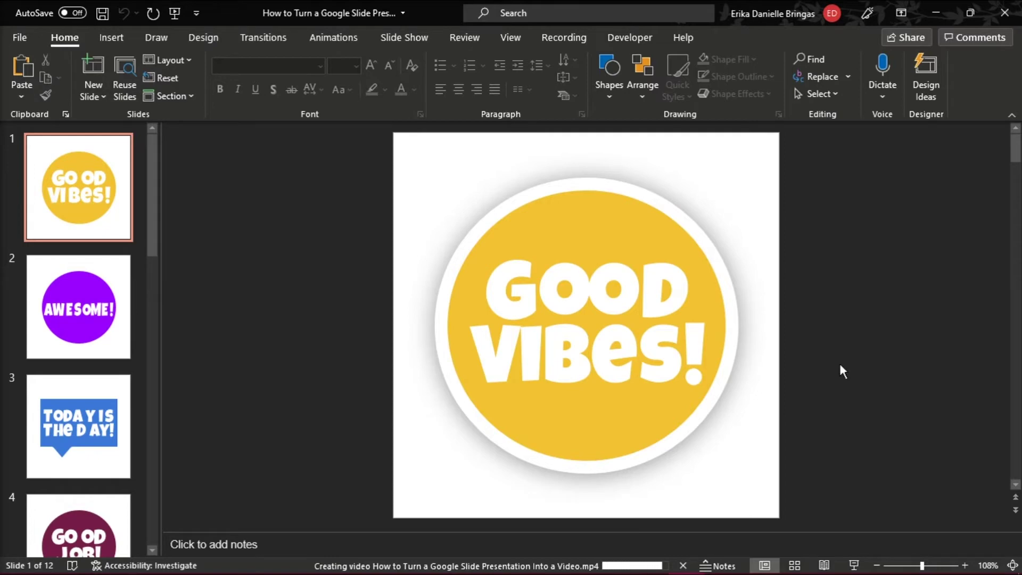
click(467, 559)
double_click(838, 284)
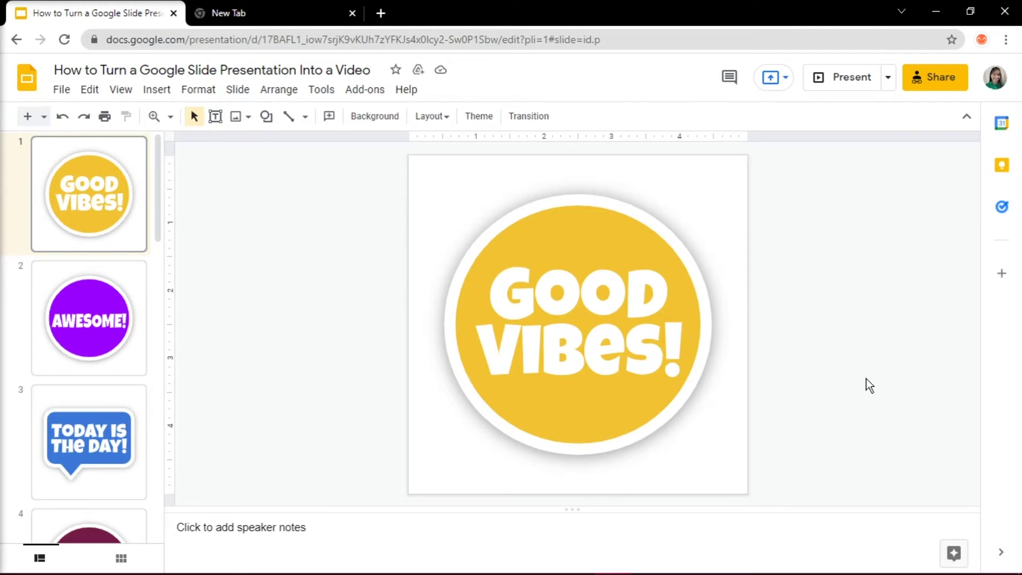
- Search the Google Workspace Marketplace for 'Creator Studio' and open its listing
click(364, 88)
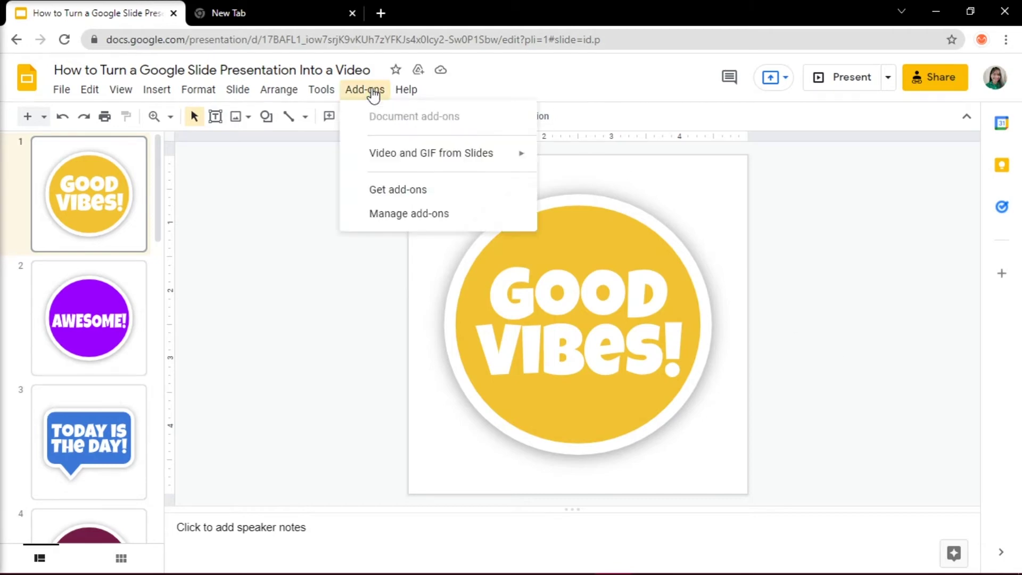
click(390, 189)
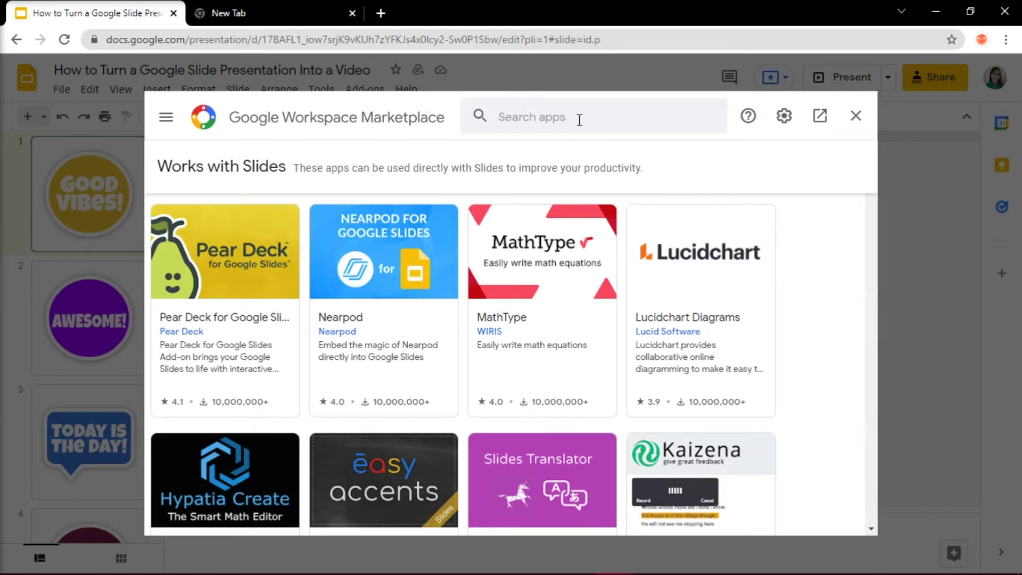
click(579, 117)
text(Creator studio)
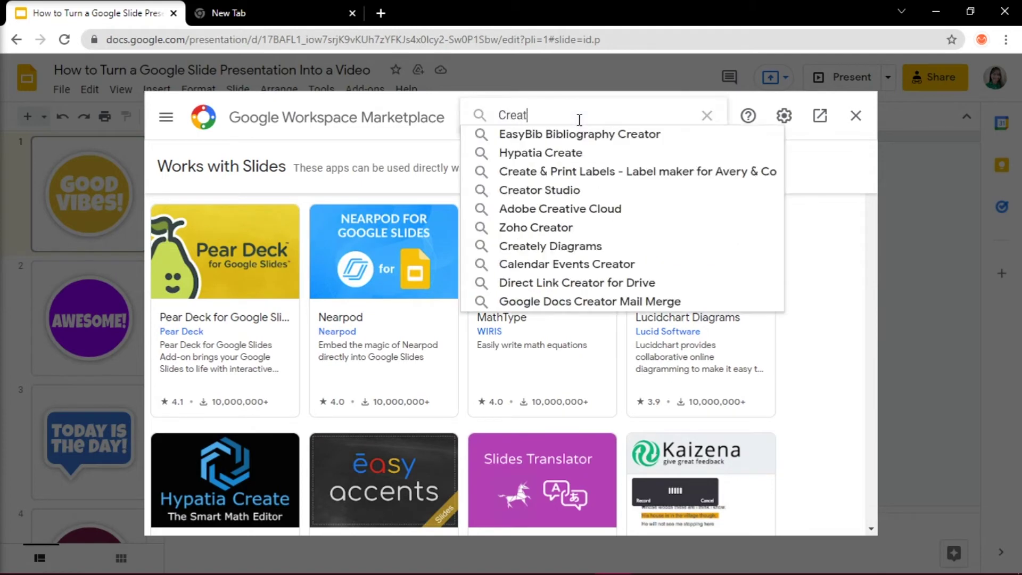
key(Return)
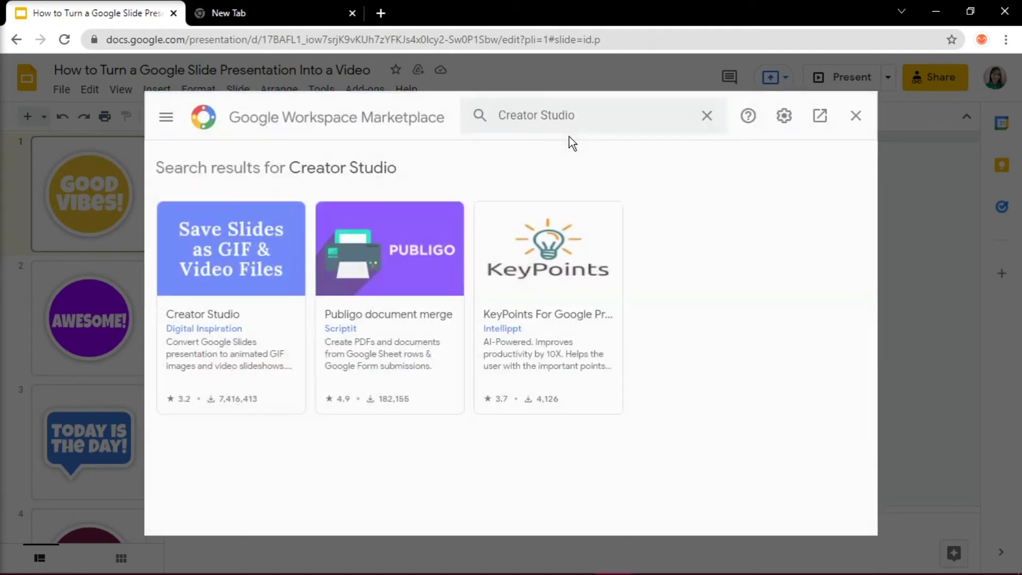
click(276, 267)
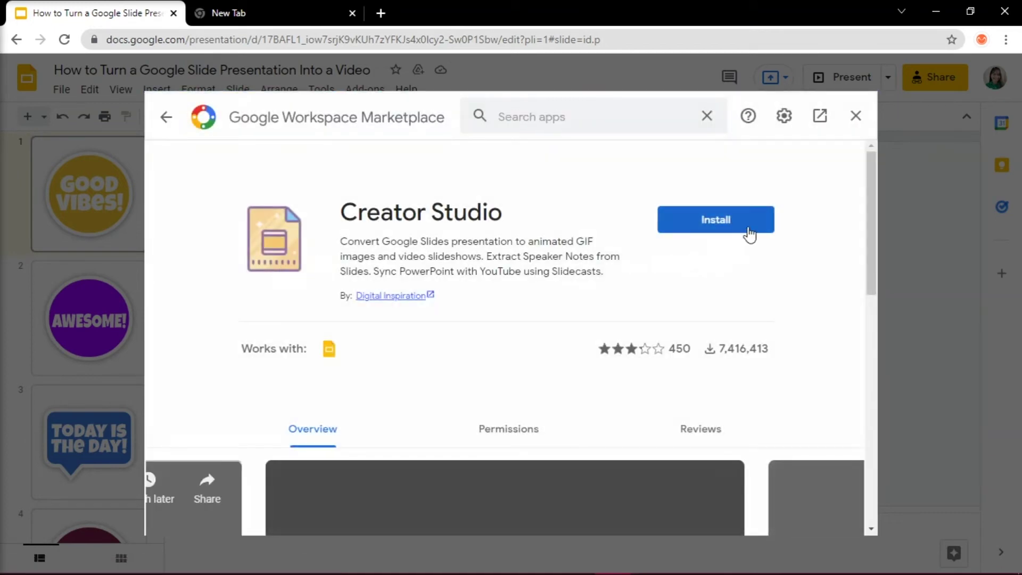
- Install Creator Studio under the chosen account, allow access, and close the Marketplace
click(748, 226)
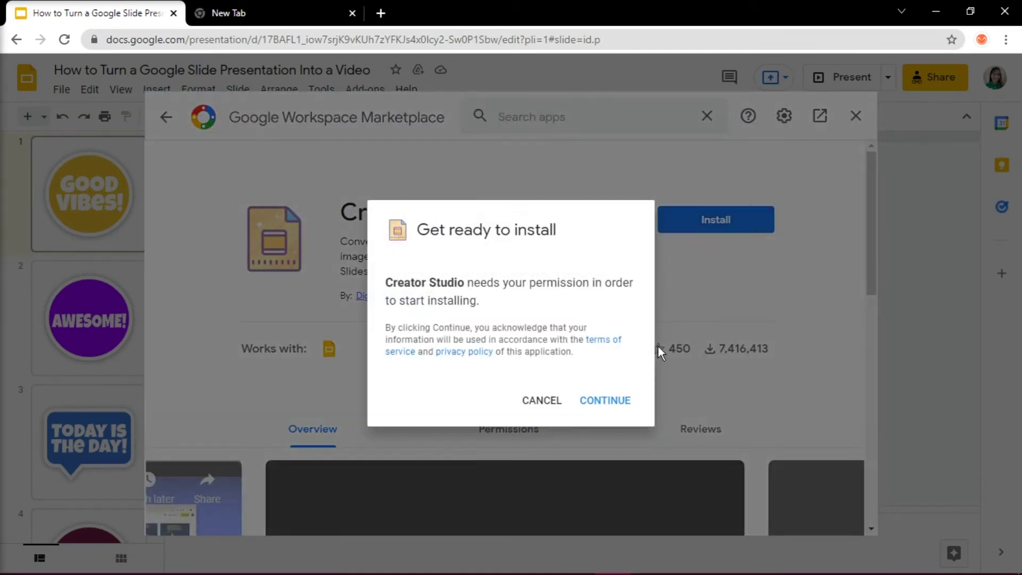
click(617, 407)
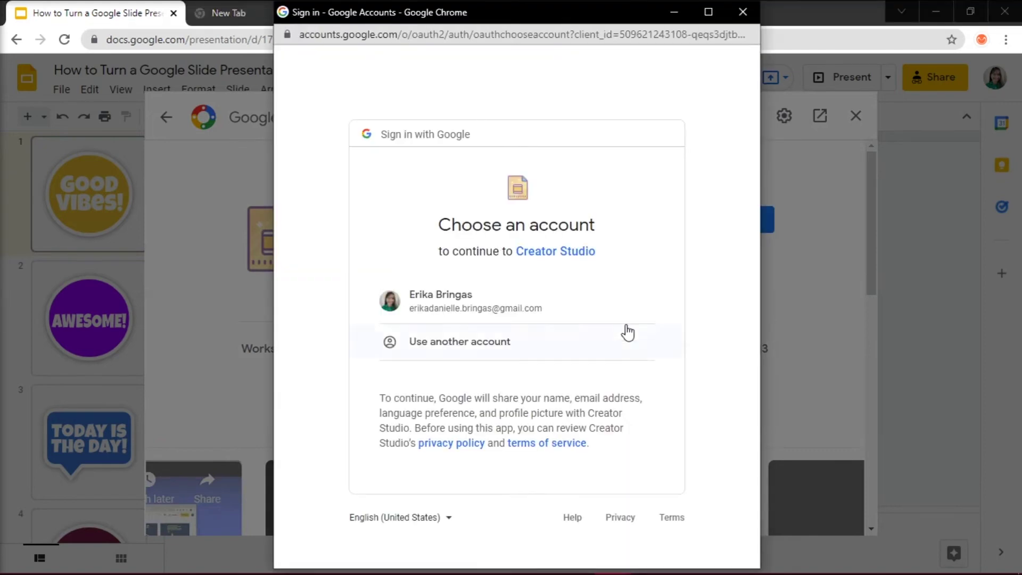
click(632, 300)
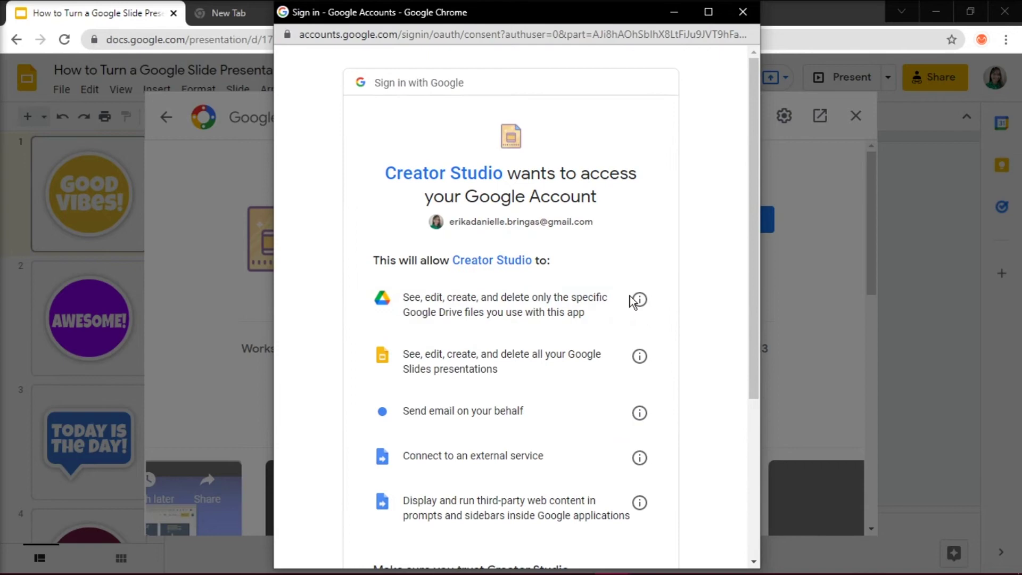
scroll(631, 302, down, 5)
click(599, 461)
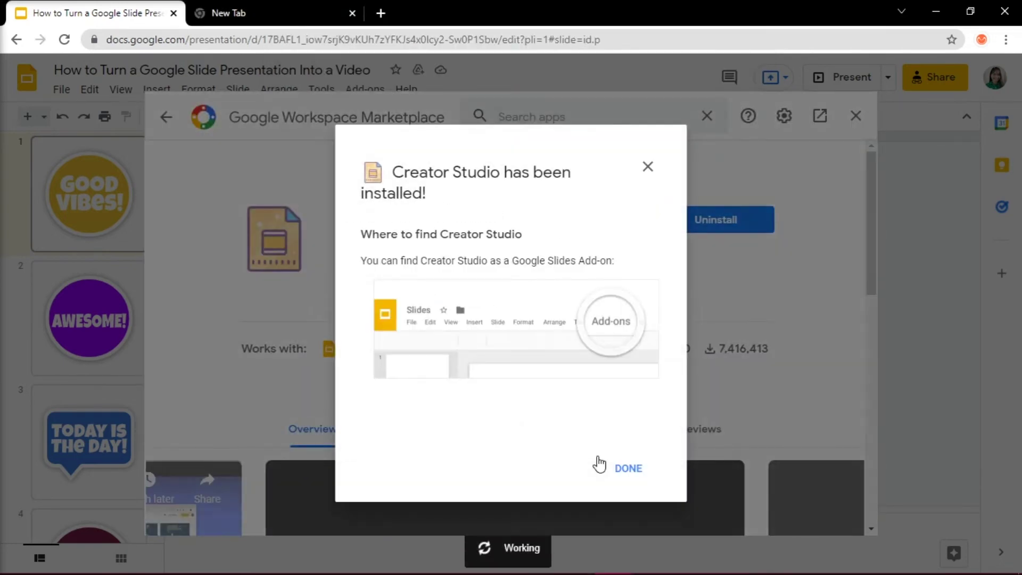
click(628, 465)
click(857, 117)
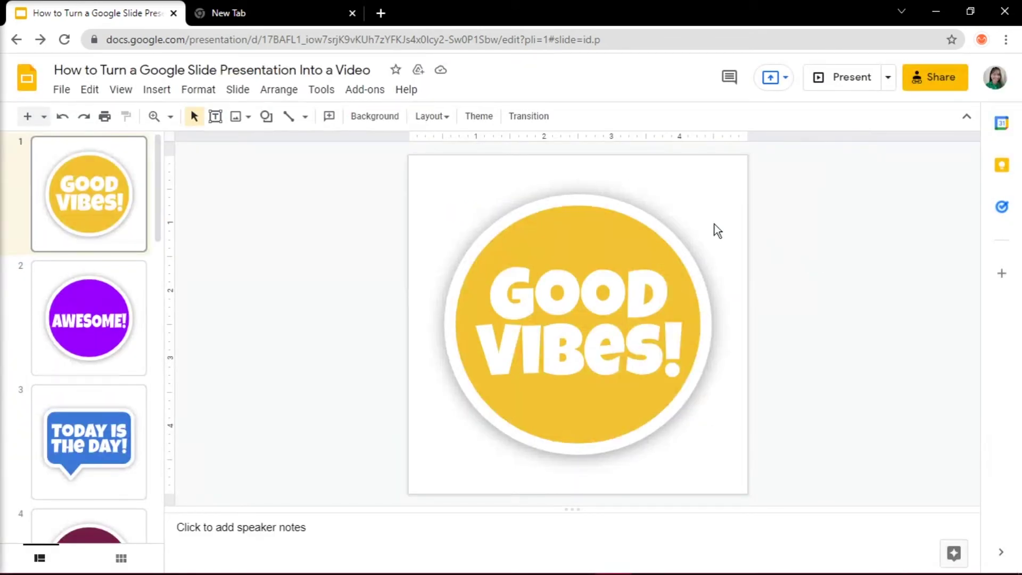
- Launch Creator Studio's Create Video sidebar from the Add-ons menu
click(365, 89)
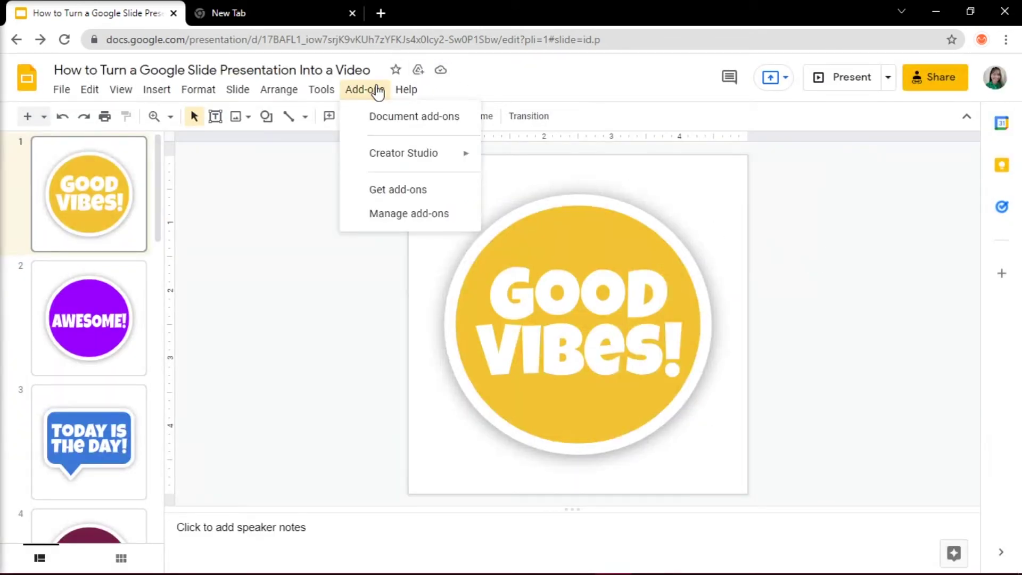
mouse_move(403, 153)
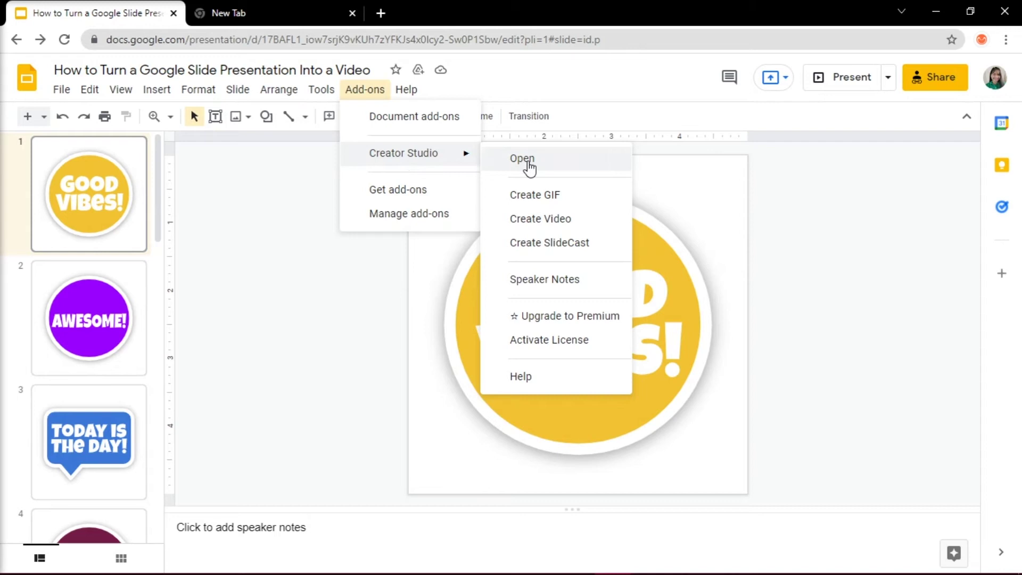
click(540, 218)
text(300)
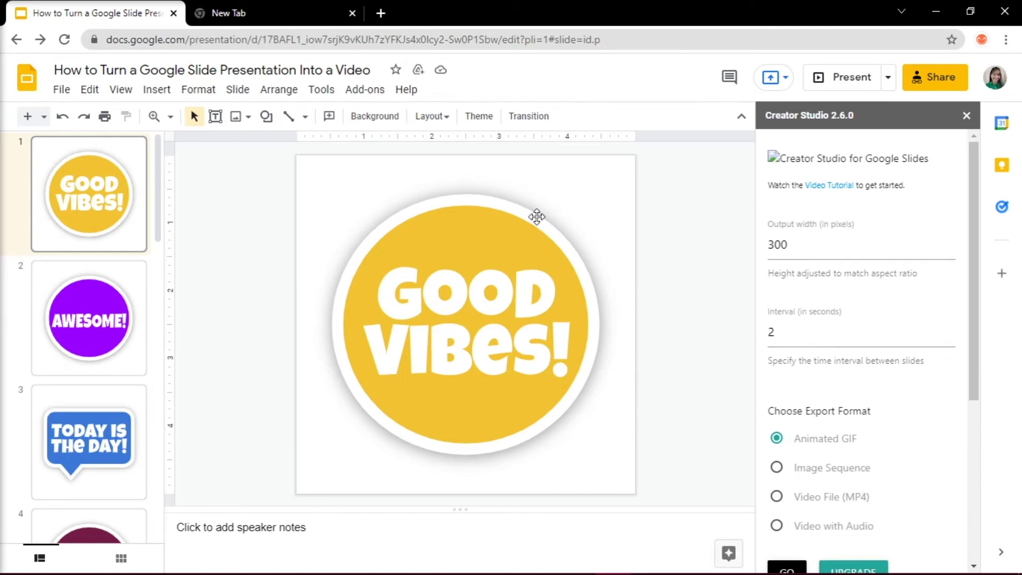
- Set Creator Studio's output width to 1080, interval to 3, and format to Video File (MP4)
double_click(828, 243)
text(1080)
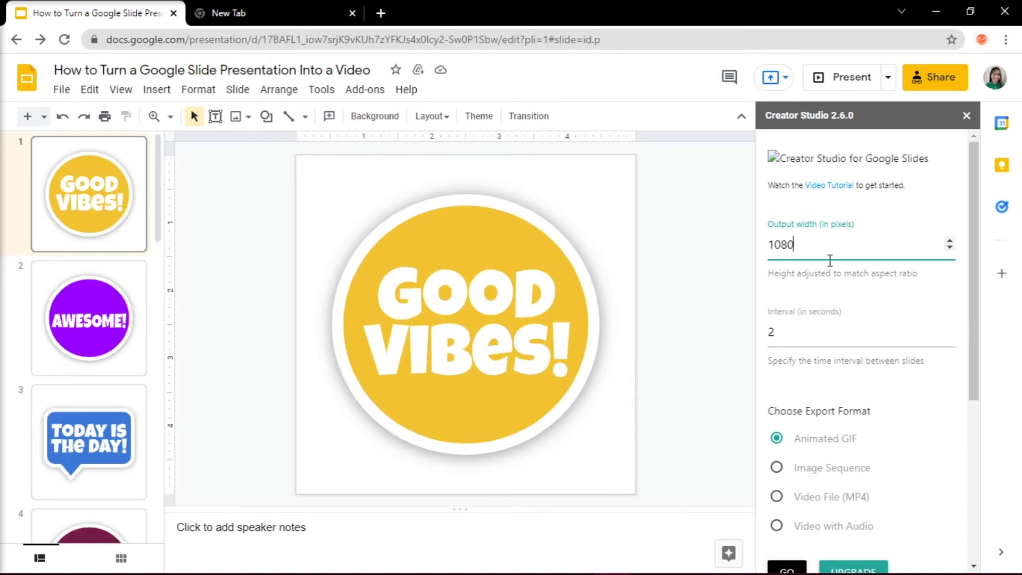
click(826, 332)
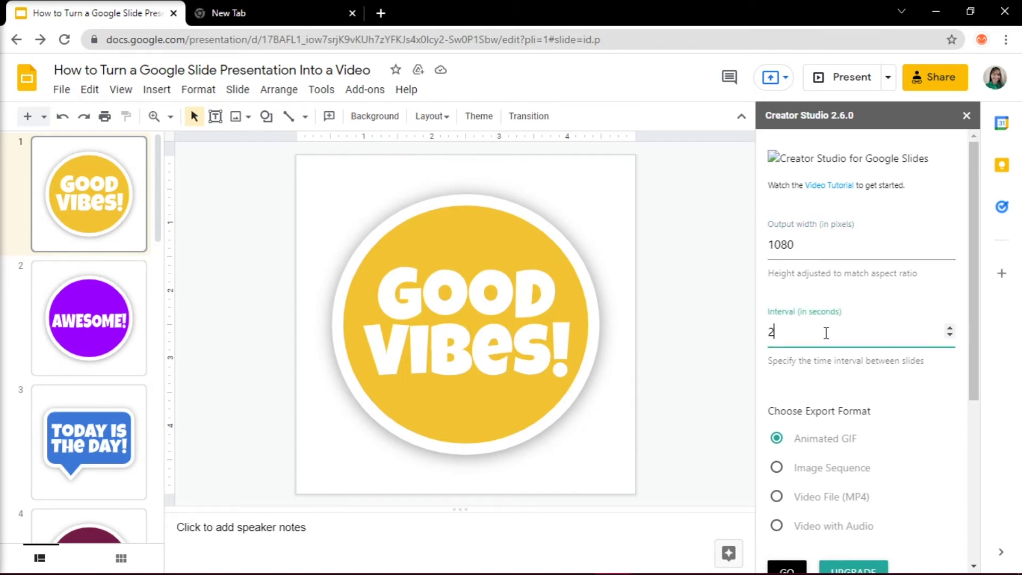
key(BackSpace)
text(3)
scroll(968, 402, down, 3)
scroll(962, 446, down, 2)
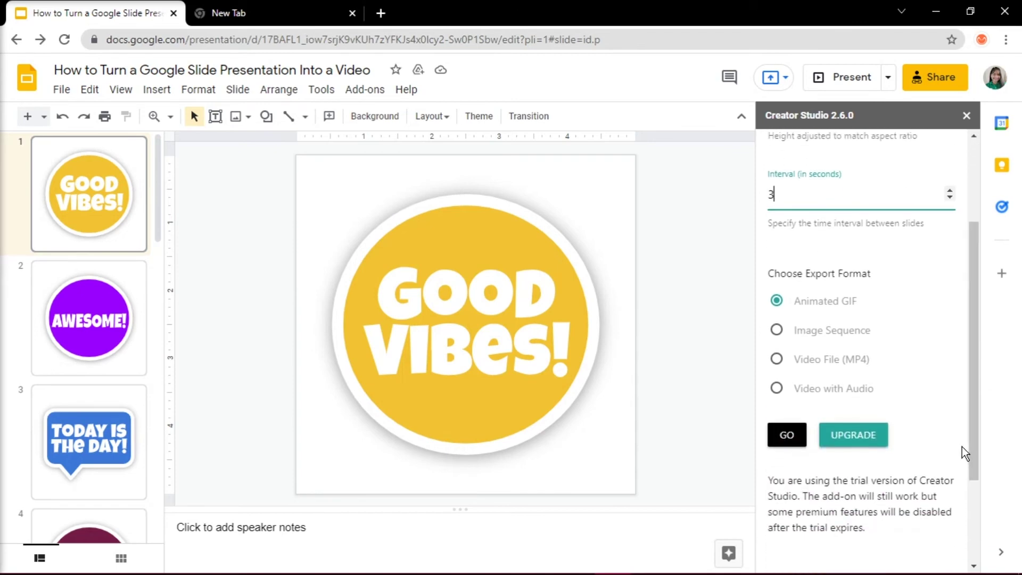
click(776, 359)
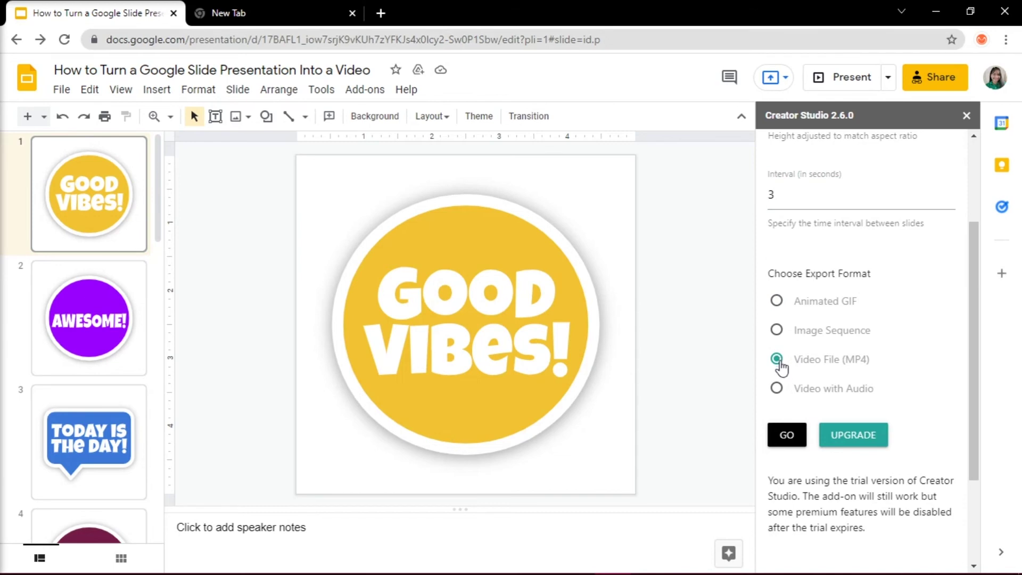
- Start Creator Studio generating the MP4 video with GO
click(789, 435)
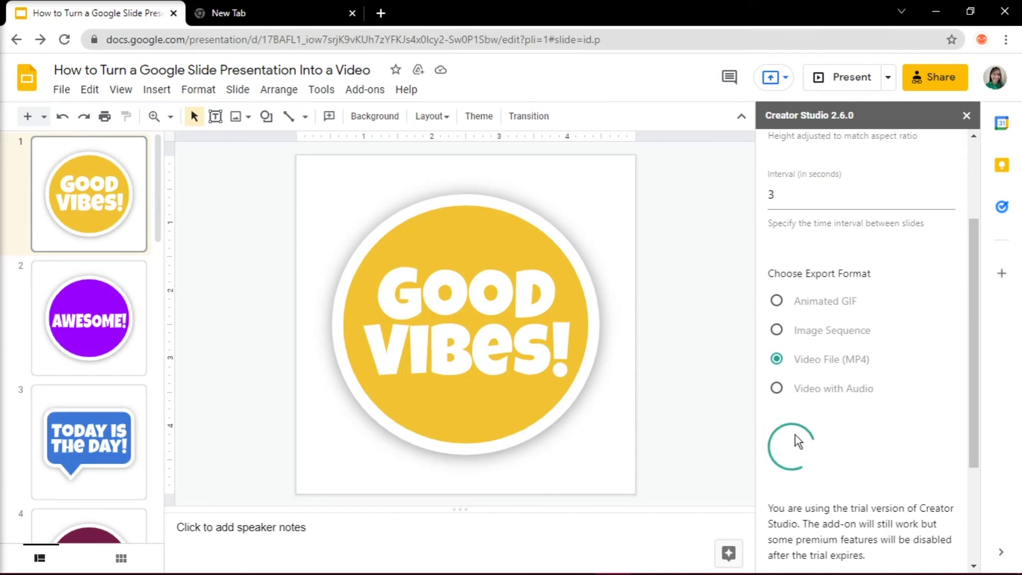